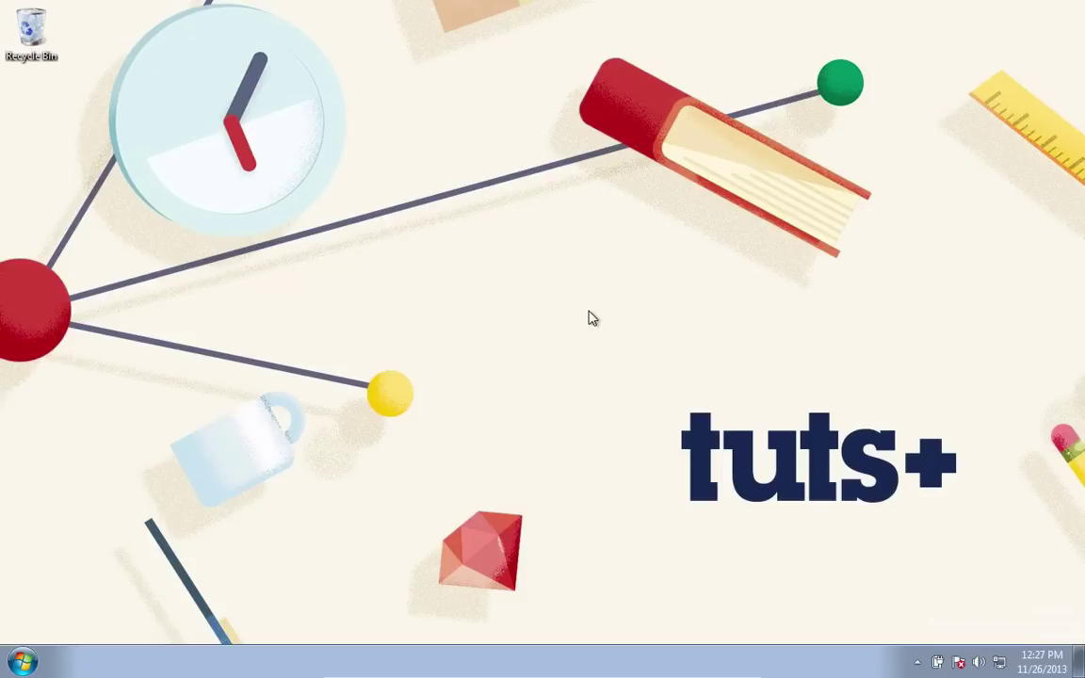
Step: Open the Google Chrome folder in the Windows list of all installed programs
{"action": "left_click", "coordinate": [32, 662]}
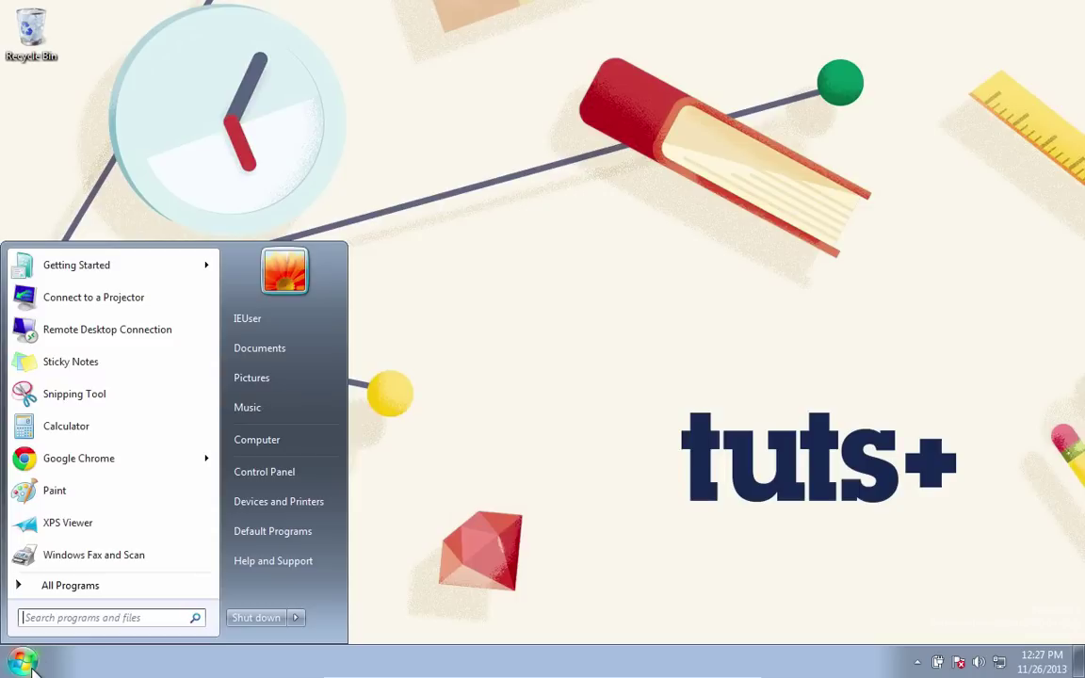
{"action": "left_click", "coordinate": [51, 589]}
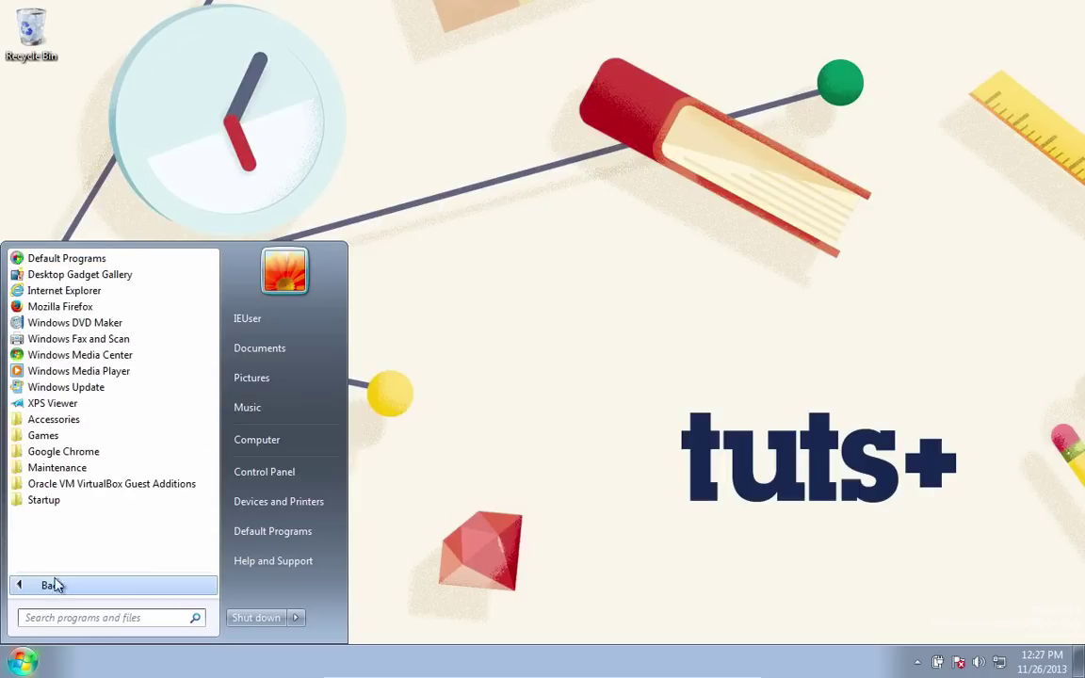
{"action": "left_click", "coordinate": [63, 452]}
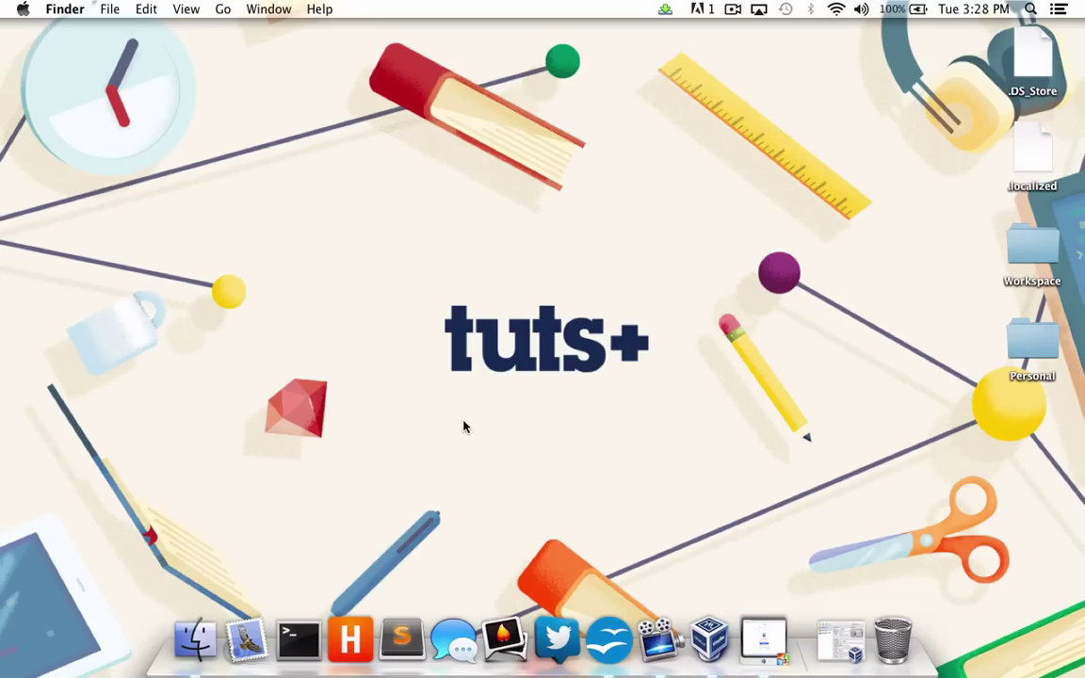
Step: Switch to Finder on the Mac and launch Google Chrome from the Applications folder
{"action": "left_click", "coordinate": [209, 626]}
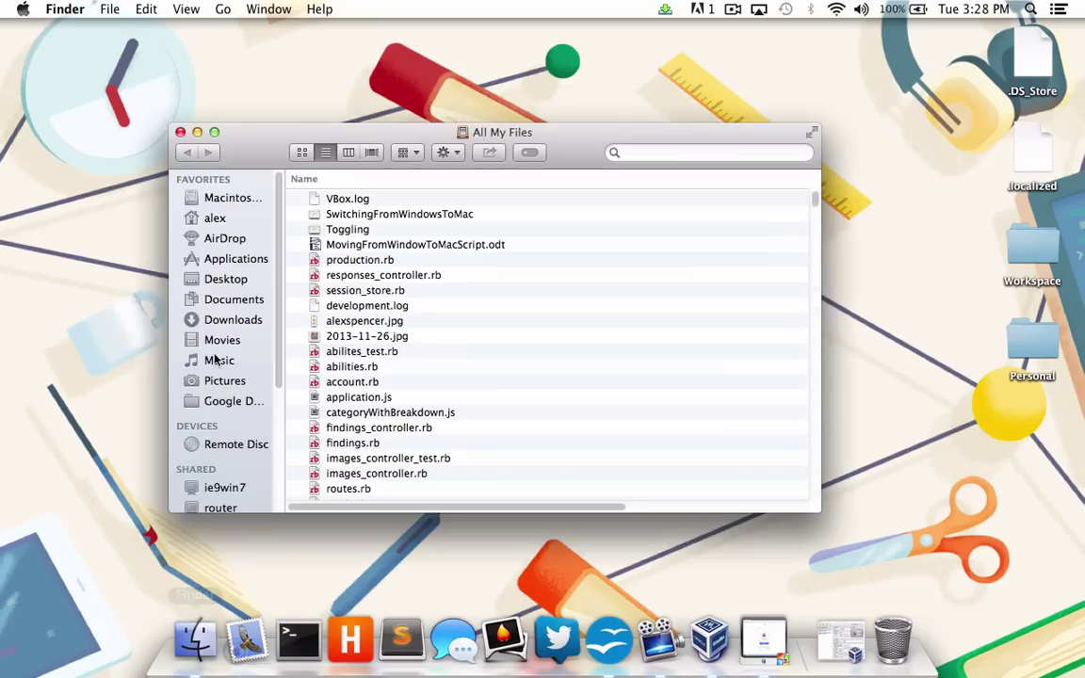
{"action": "left_click", "coordinate": [230, 264]}
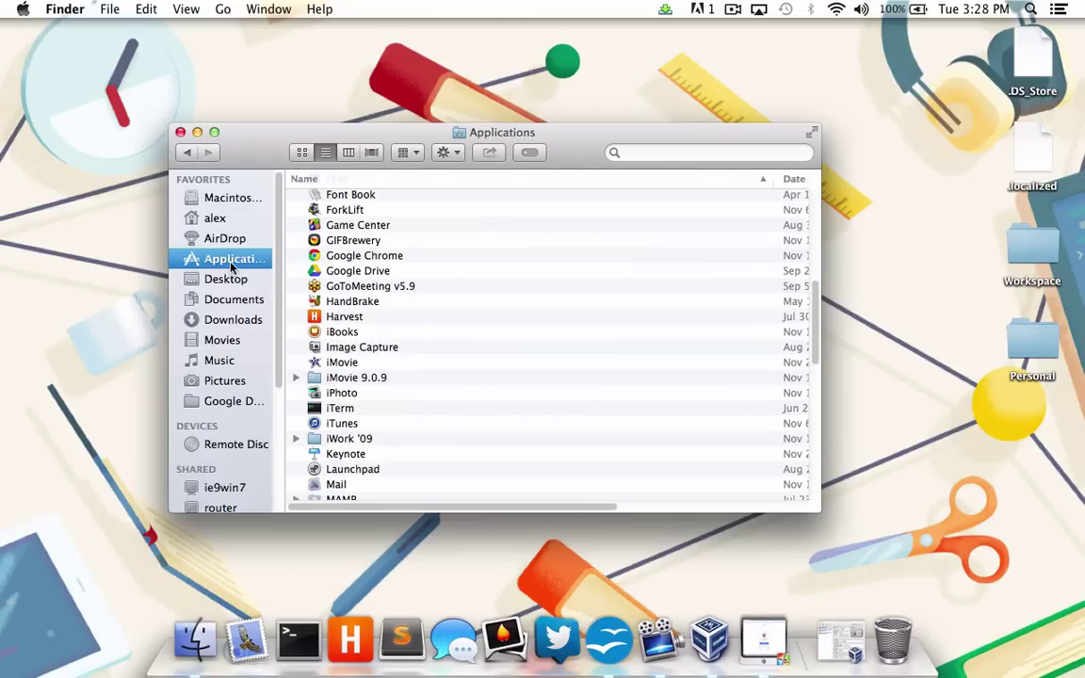
{"action": "left_click", "coordinate": [398, 258]}
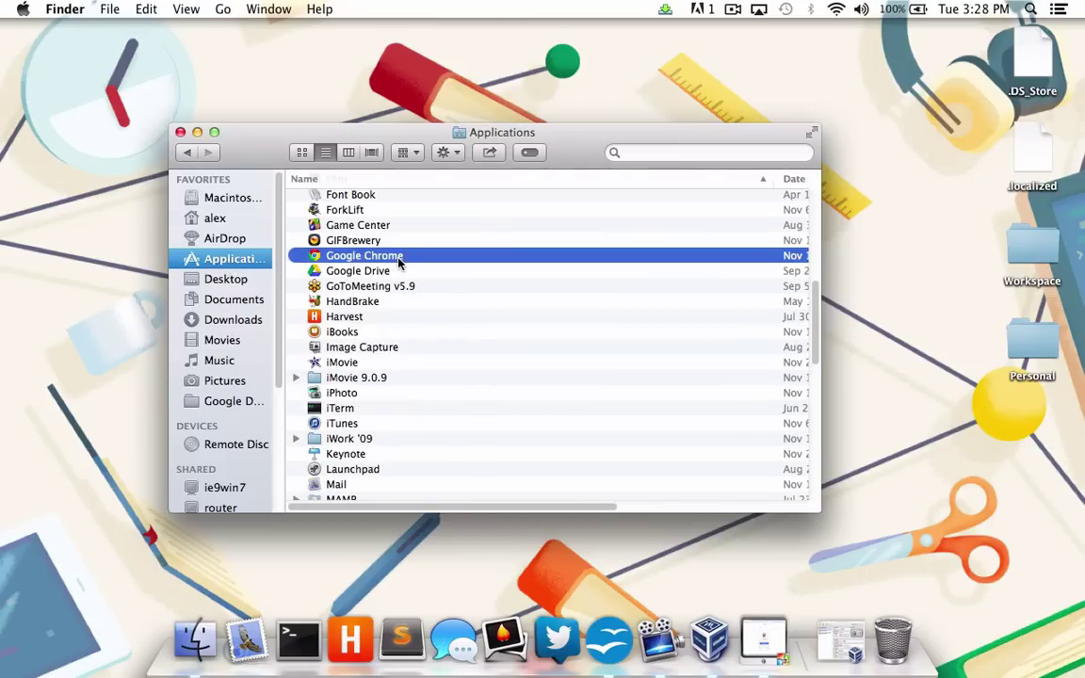
{"action": "double_click", "coordinate": [398, 258]}
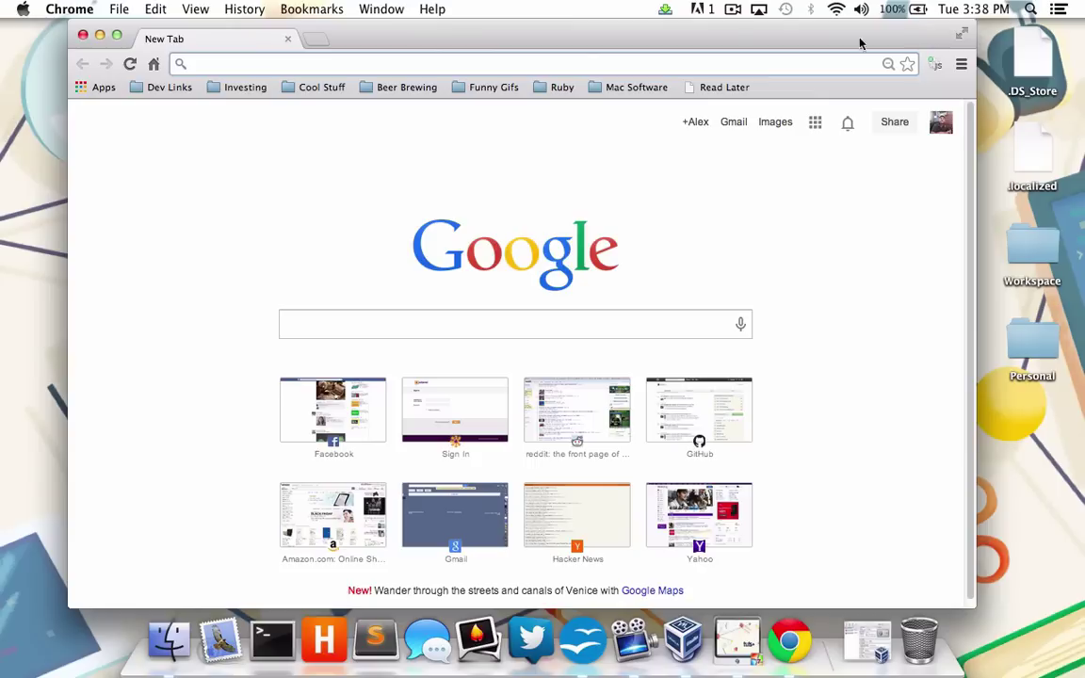
Step: Close the Google Chrome window and quit the application completely
{"action": "left_click", "coordinate": [82, 37]}
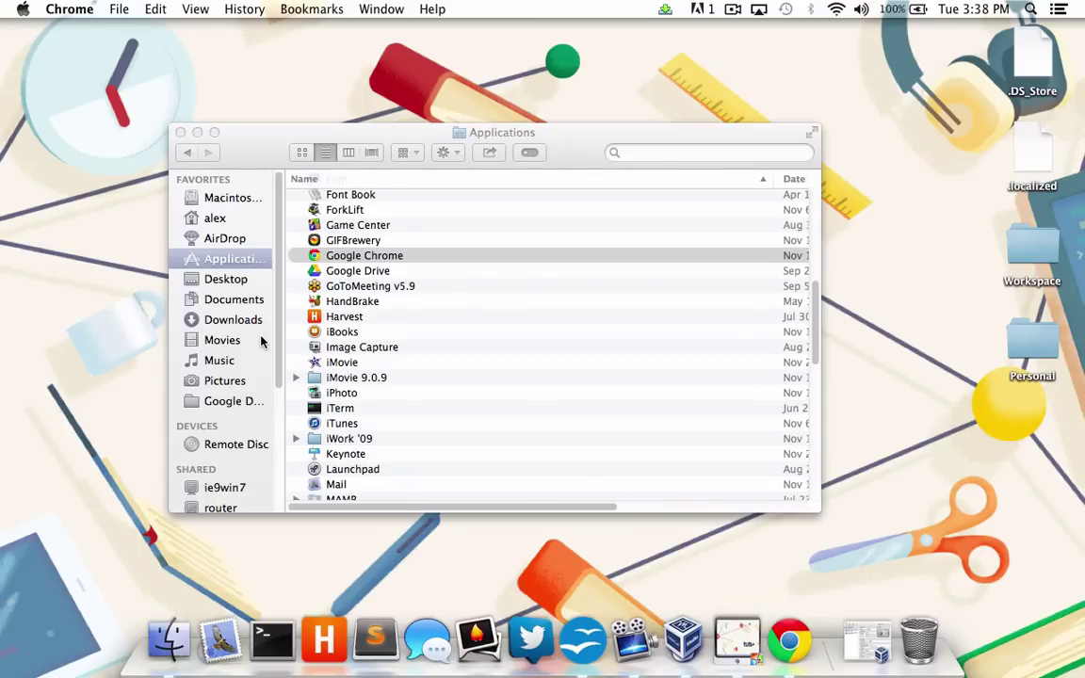
{"action": "left_click", "coordinate": [81, 11]}
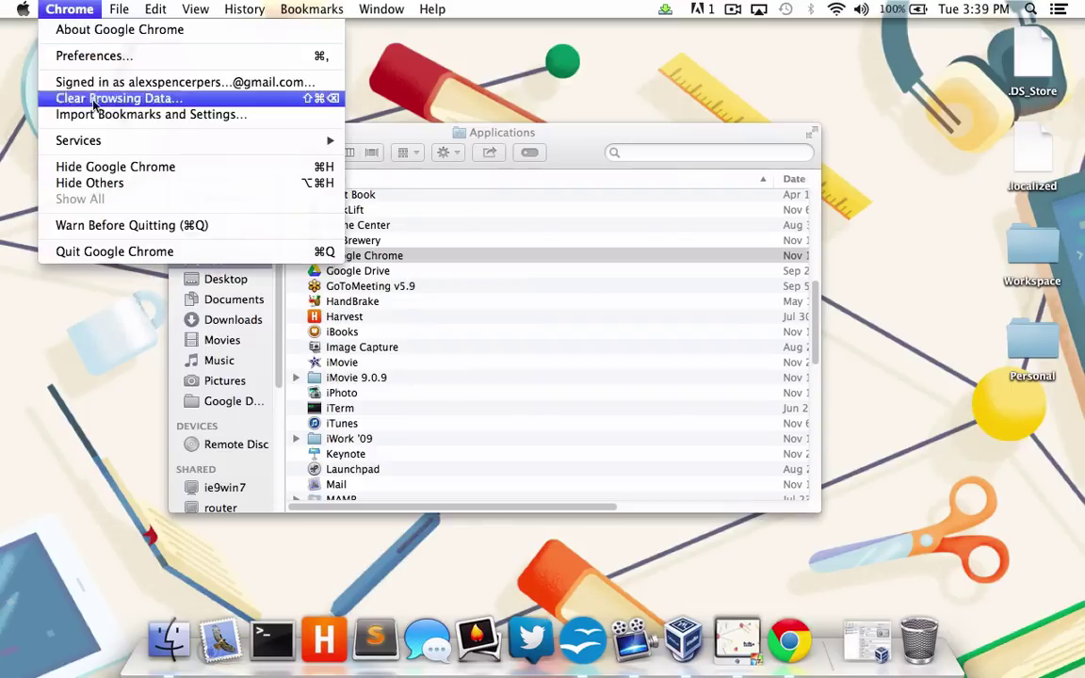
{"action": "left_click", "coordinate": [117, 252]}
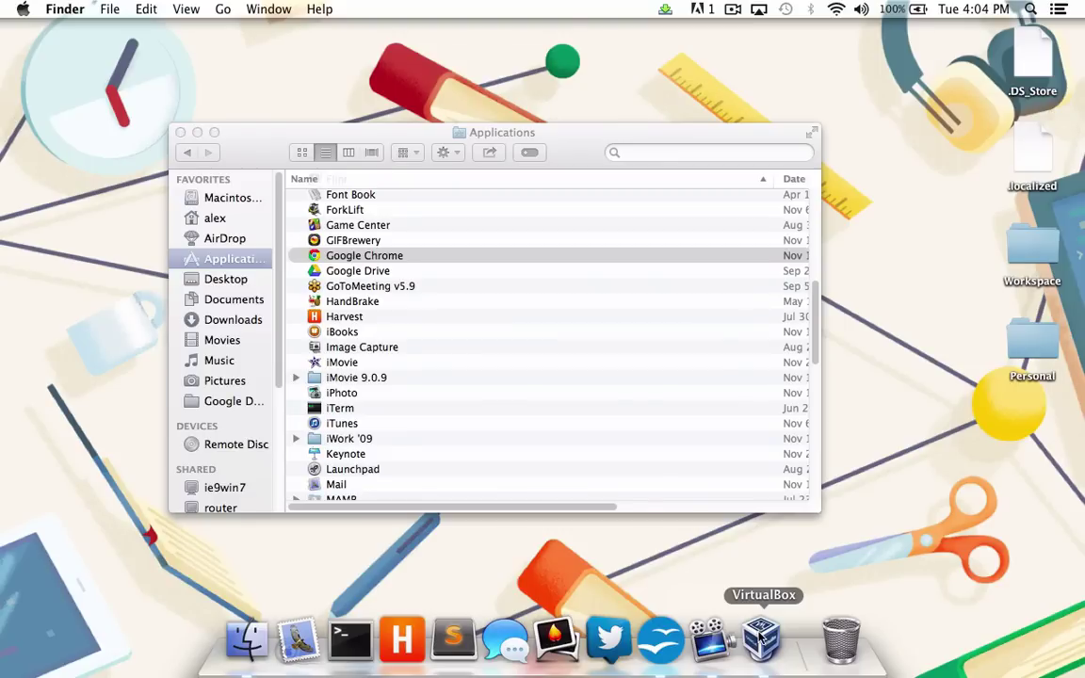
Step: Remove the VirtualBox icon from the Dock
{"action": "left_click", "coordinate": [759, 633]}
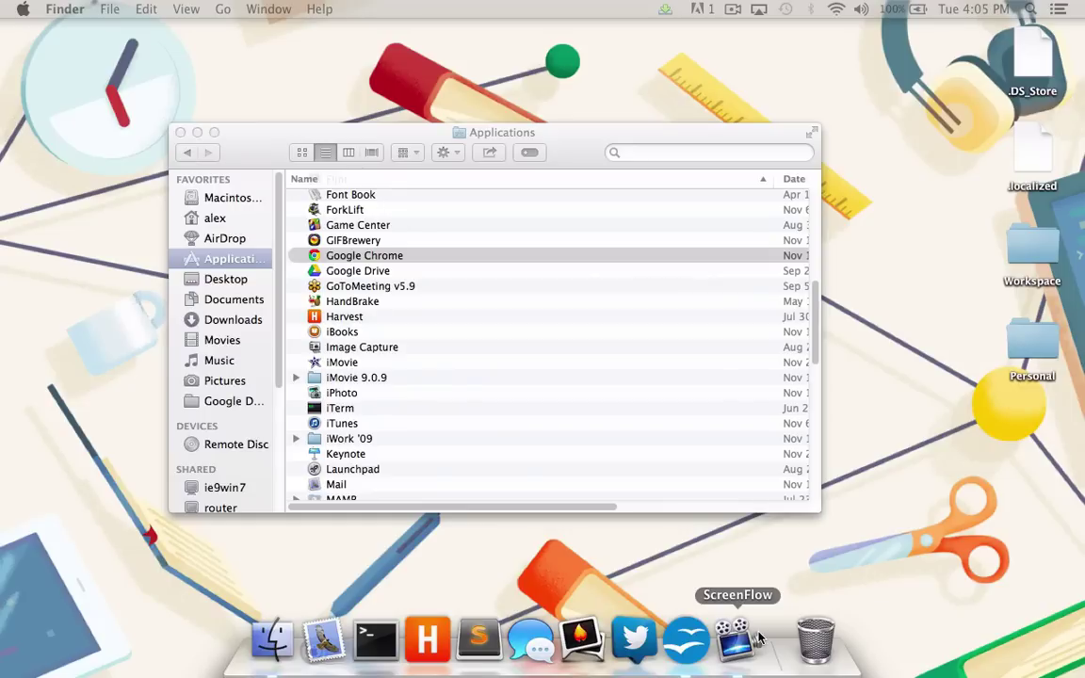
{"action": "left_click", "coordinate": [757, 639]}
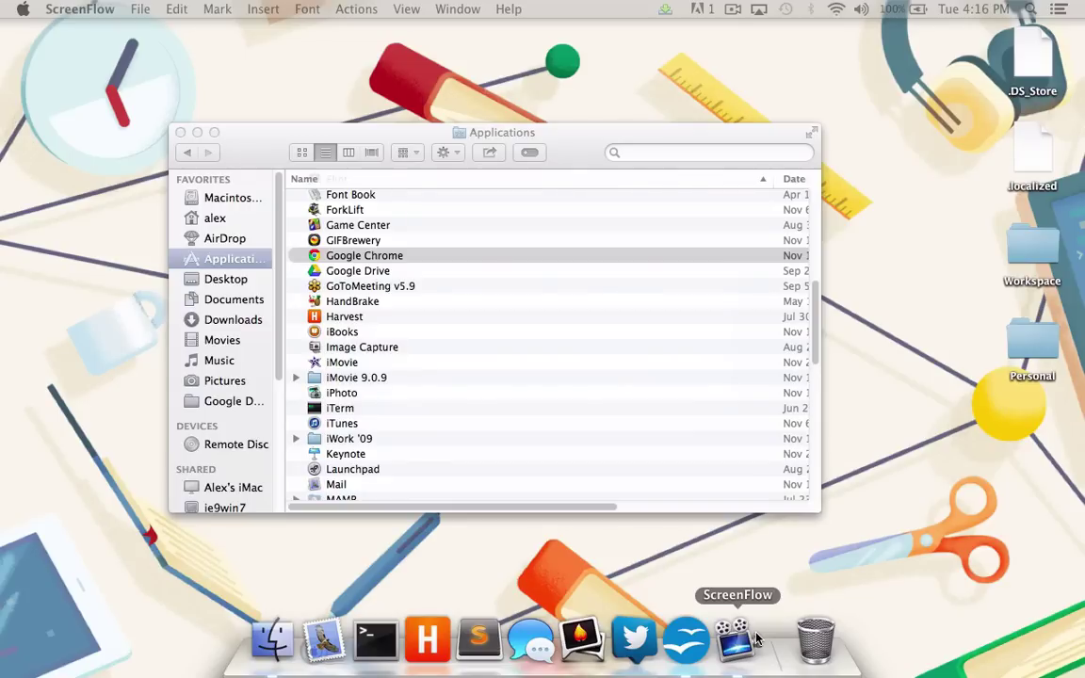
Step: Add Google Chrome from the Applications folder to the Dock beside the mail icon and launch it from there
{"action": "left_click", "coordinate": [604, 256]}
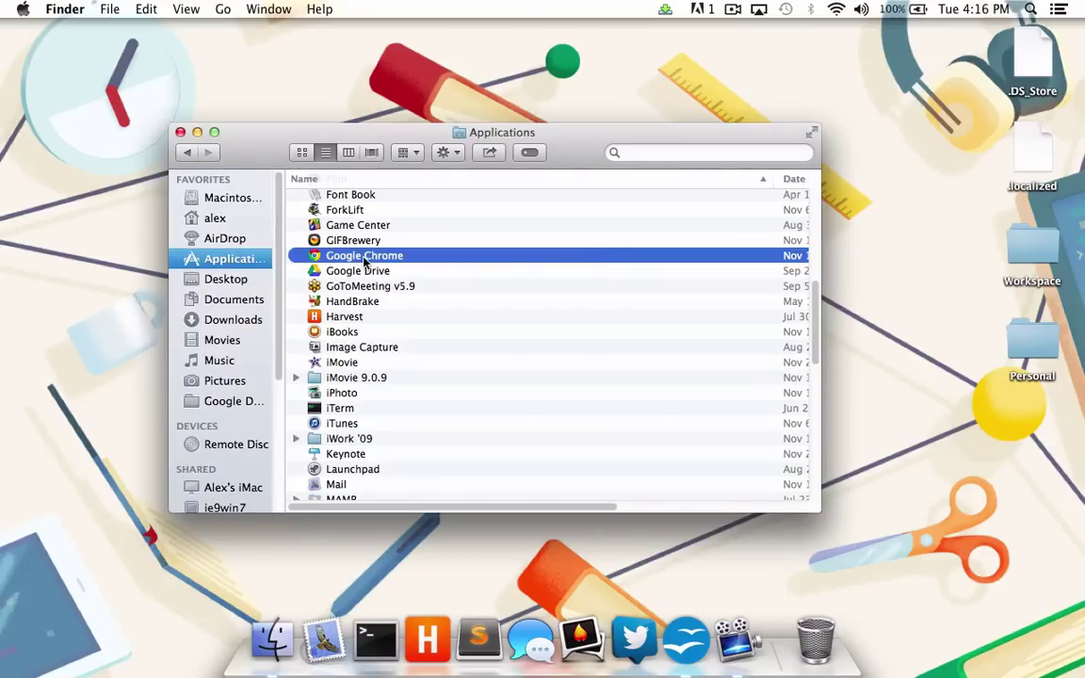
{"action": "left_click_drag", "start_coordinate": [363, 261], "coordinate": [336, 647]}
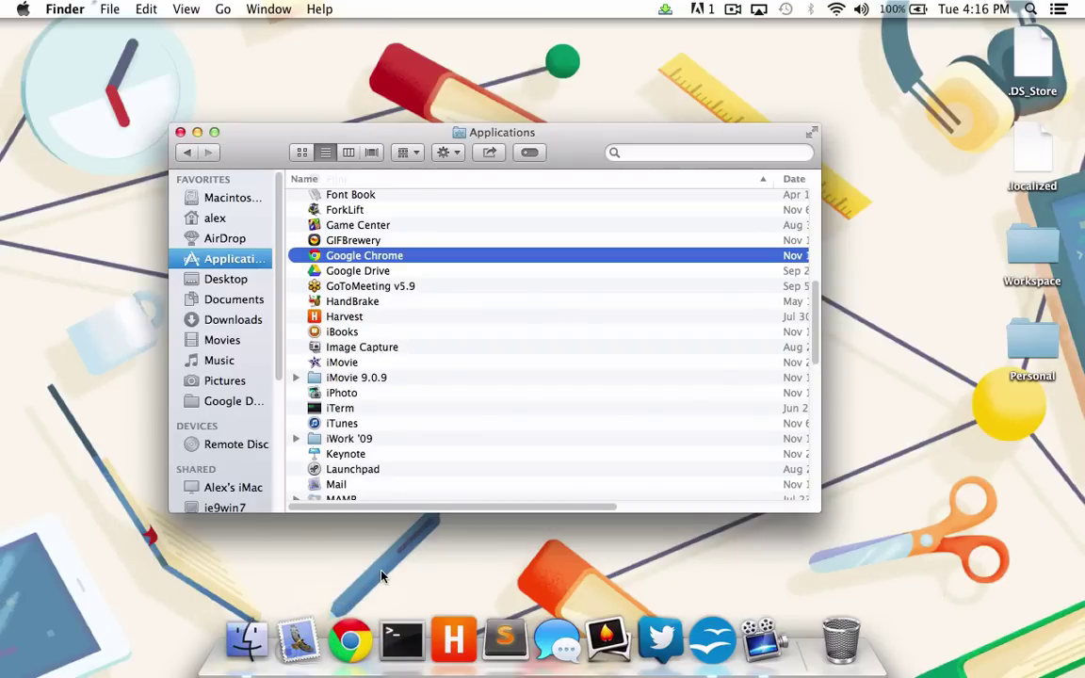
{"action": "left_click", "coordinate": [352, 638]}
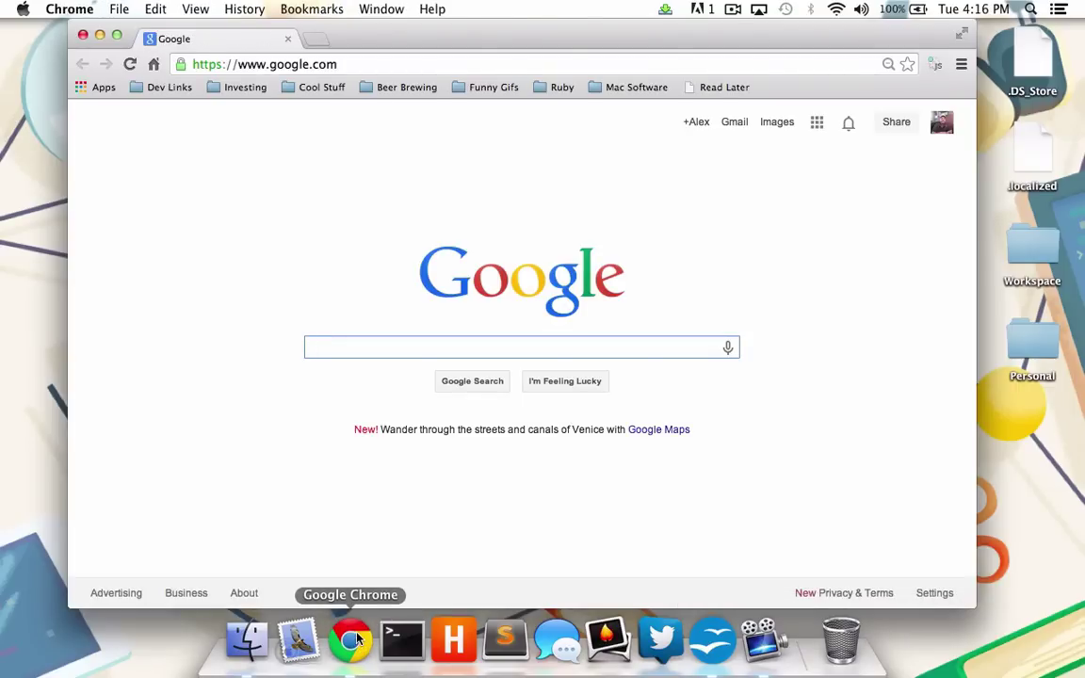
Step: Quit Google Chrome and remove its icon from the Dock
{"action": "key", "text": "super+q"}
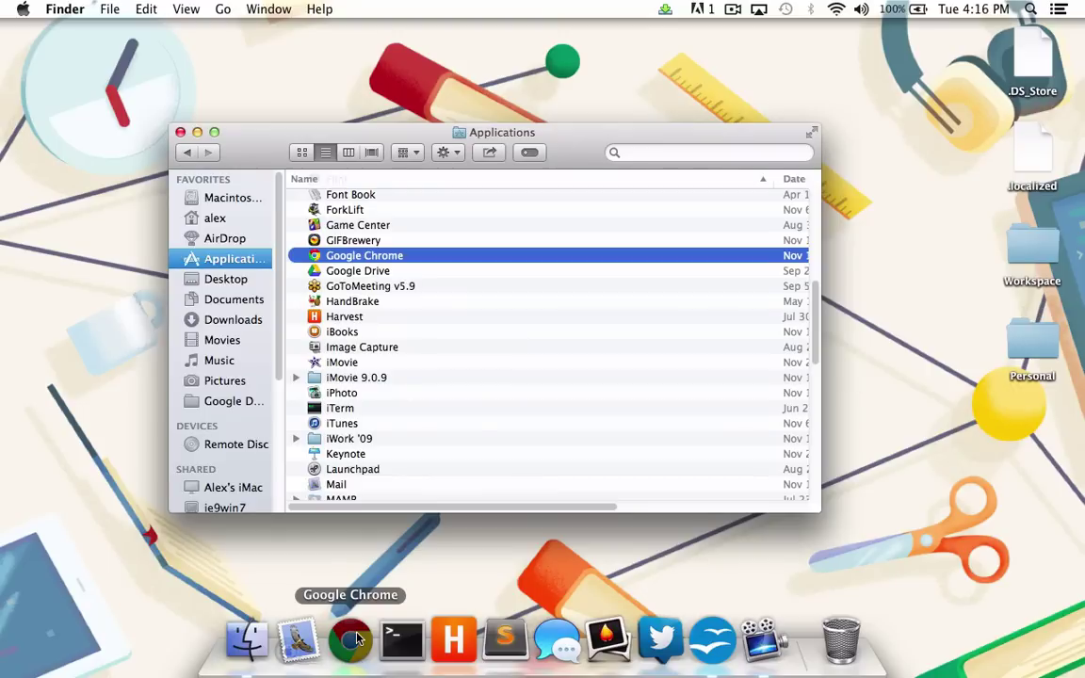
{"action": "right_click", "coordinate": [357, 640]}
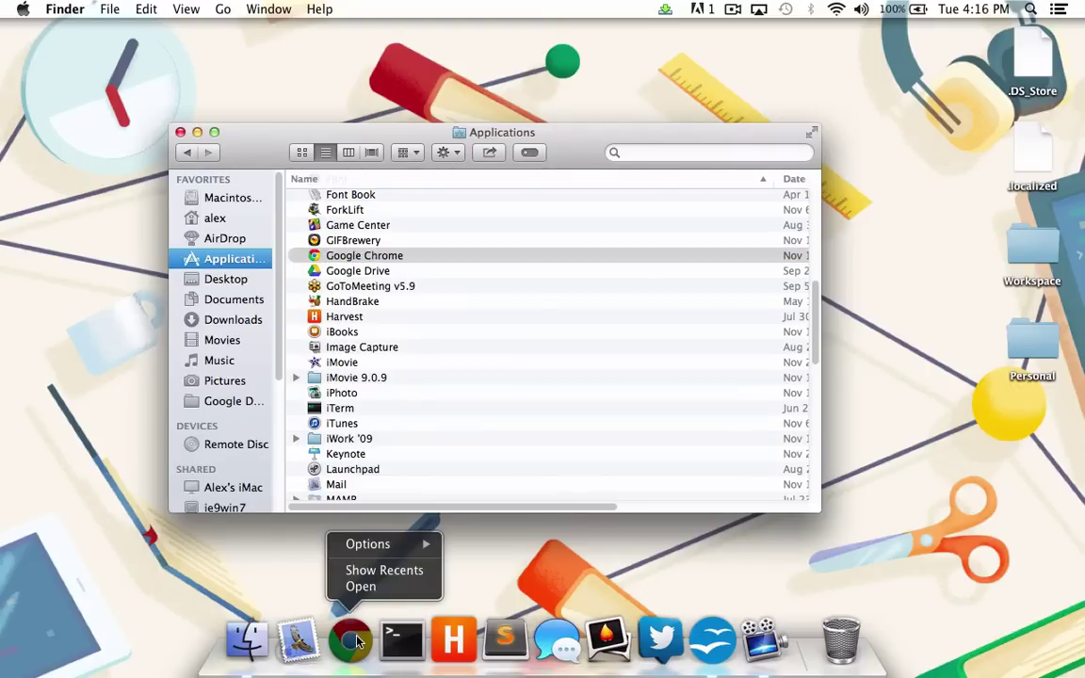
{"action": "mouse_move", "coordinate": [361, 550]}
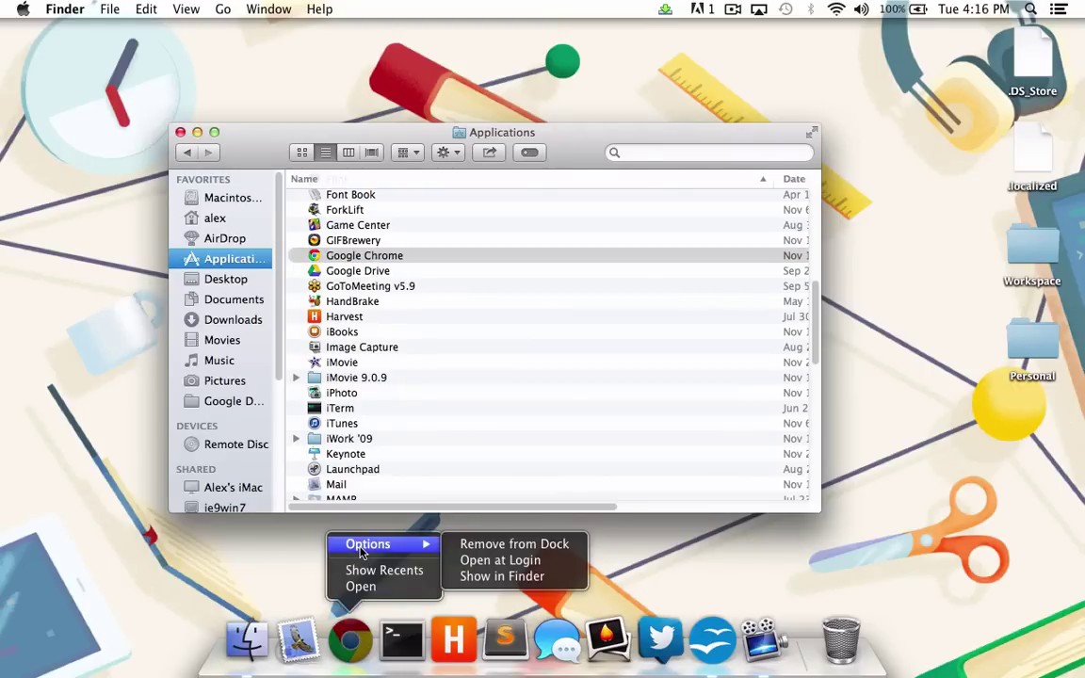
{"action": "left_click", "coordinate": [474, 544]}
{"action": "left_click_drag", "start_coordinate": [350, 640], "coordinate": [817, 639]}
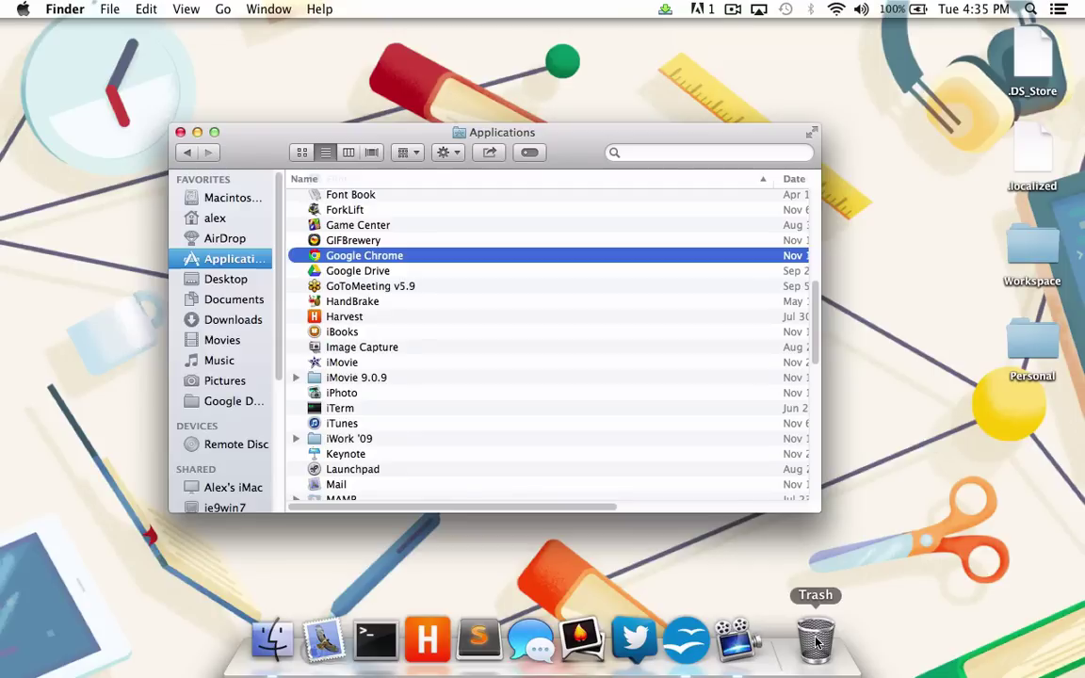
Step: Search Spotlight for "hard to" and open the document hard to find doc.pdf
{"action": "left_click", "coordinate": [1031, 11]}
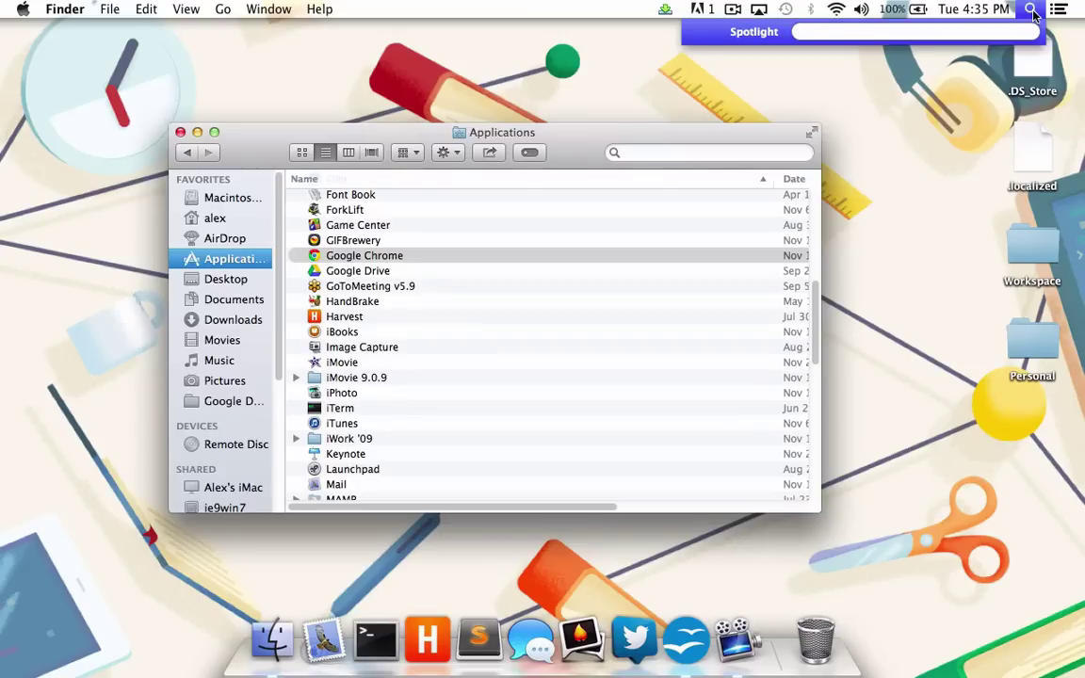
{"action": "type", "text": "har"}
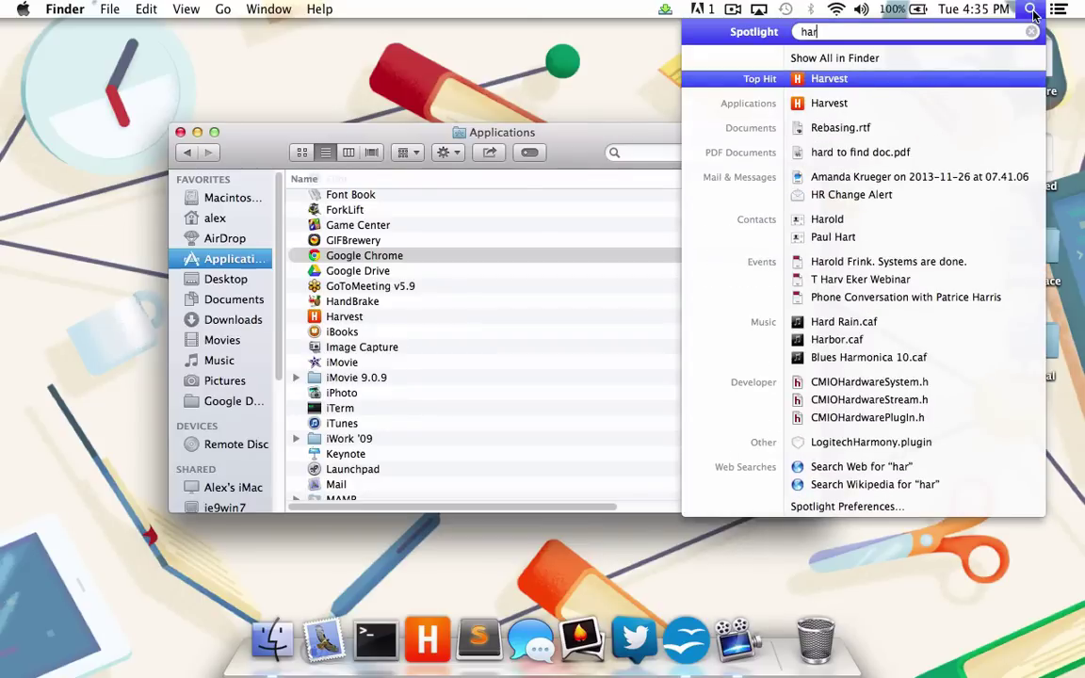
{"action": "type", "text": "d to"}
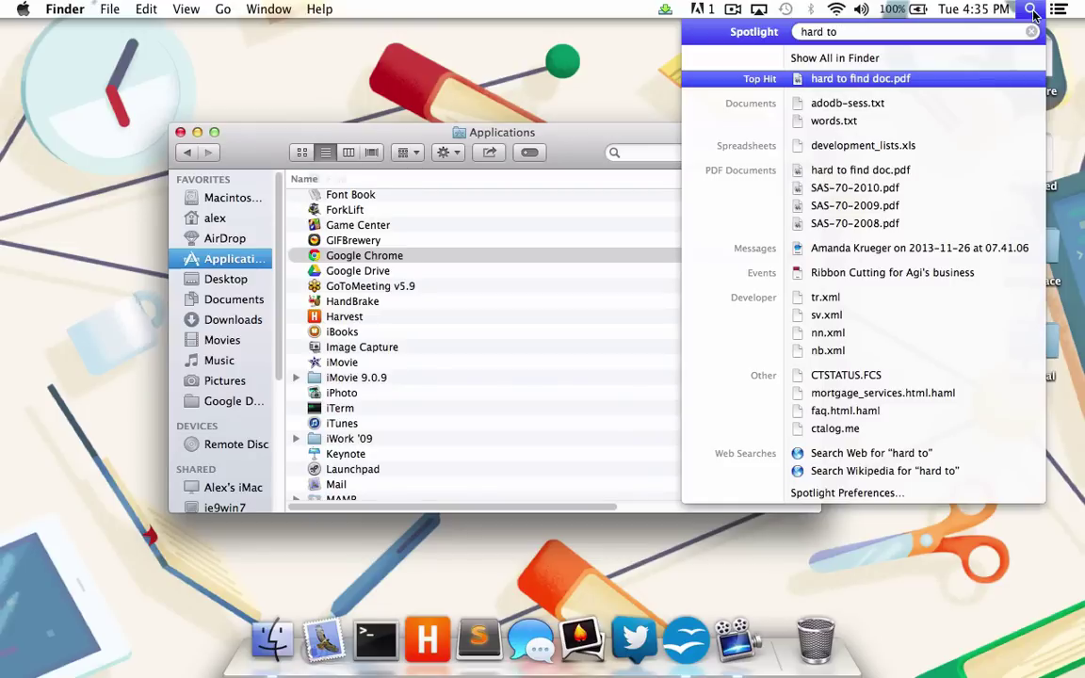
{"action": "key", "text": "Return"}
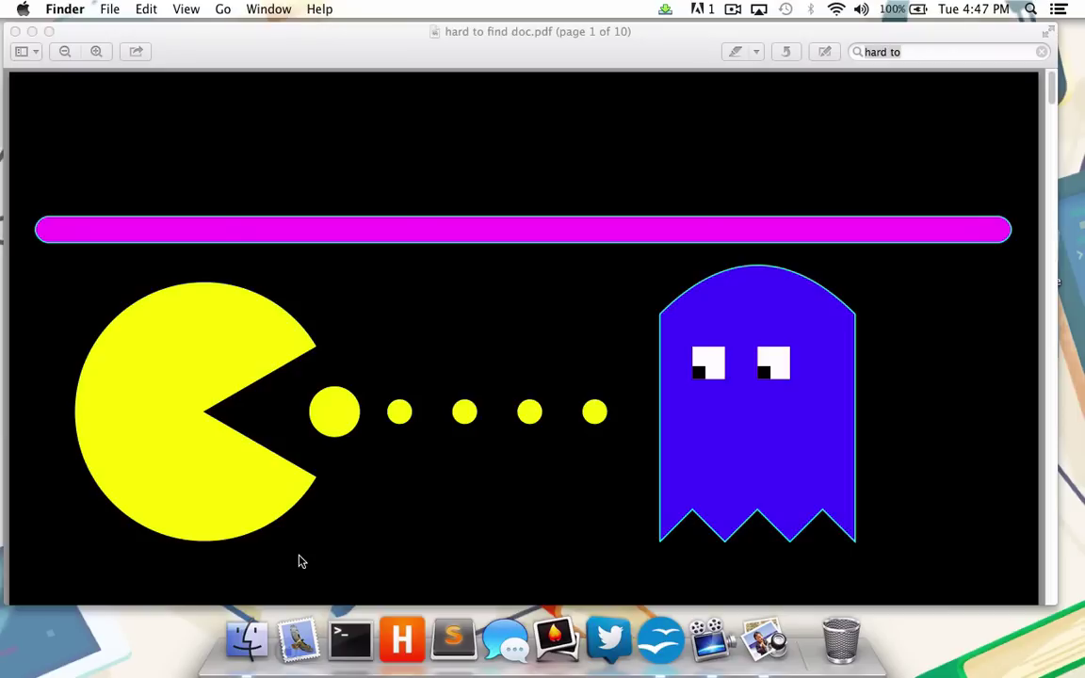
Step: Search Spotlight for "chr" and launch Google Chrome from the results
{"action": "key", "text": "super+space"}
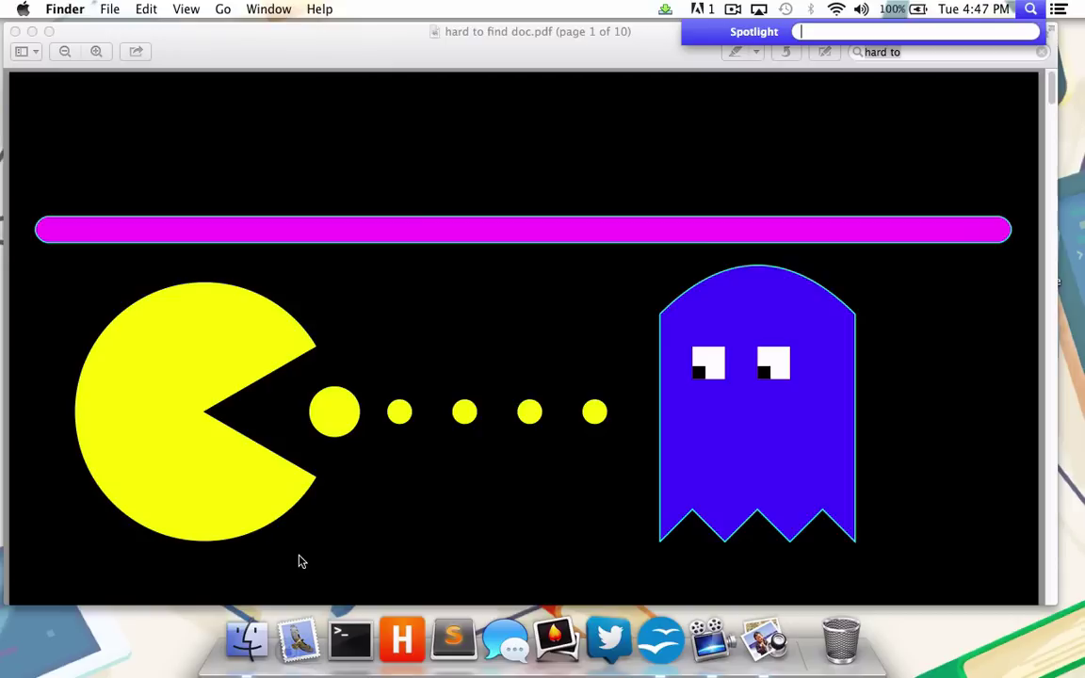
{"action": "type", "text": "ch"}
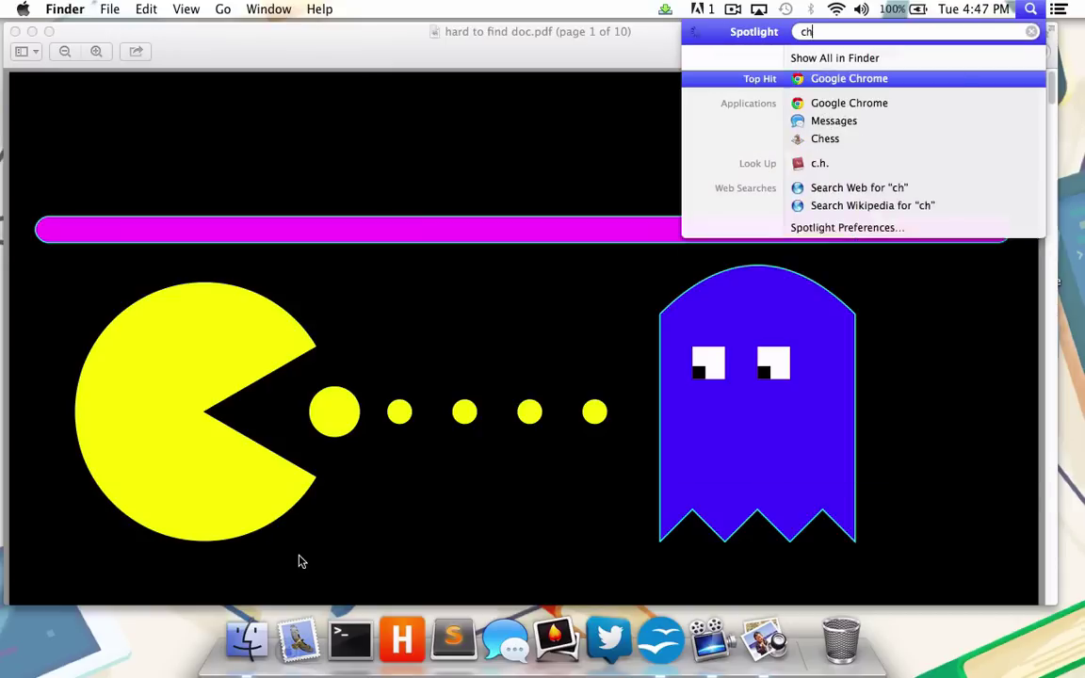
{"action": "type", "text": "r"}
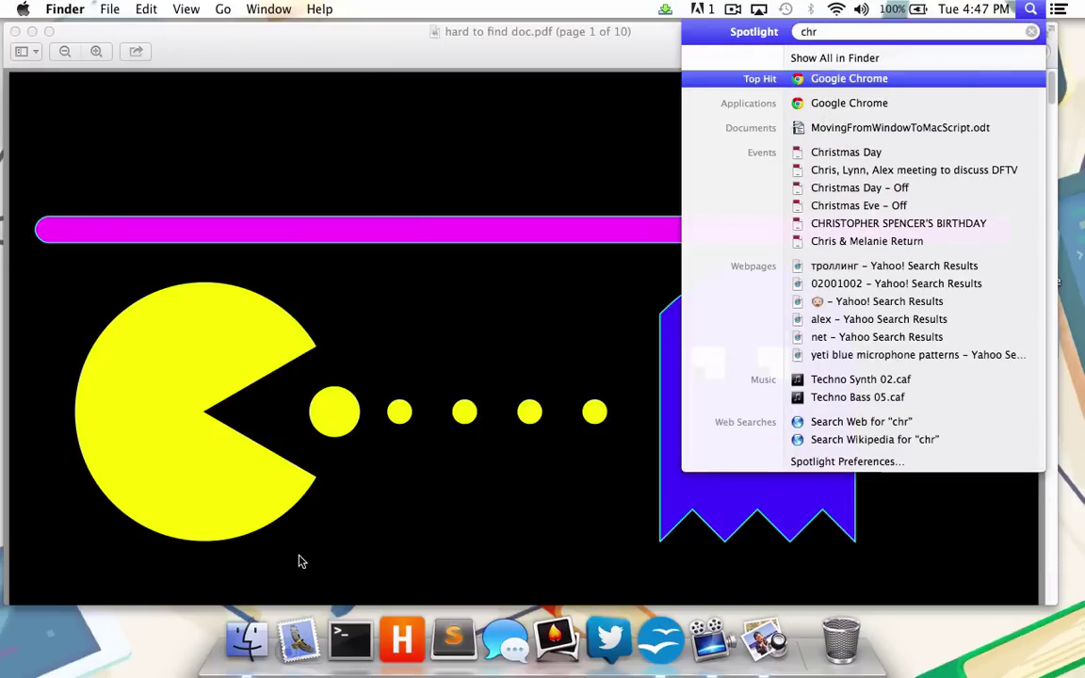
{"action": "key", "text": "Return"}
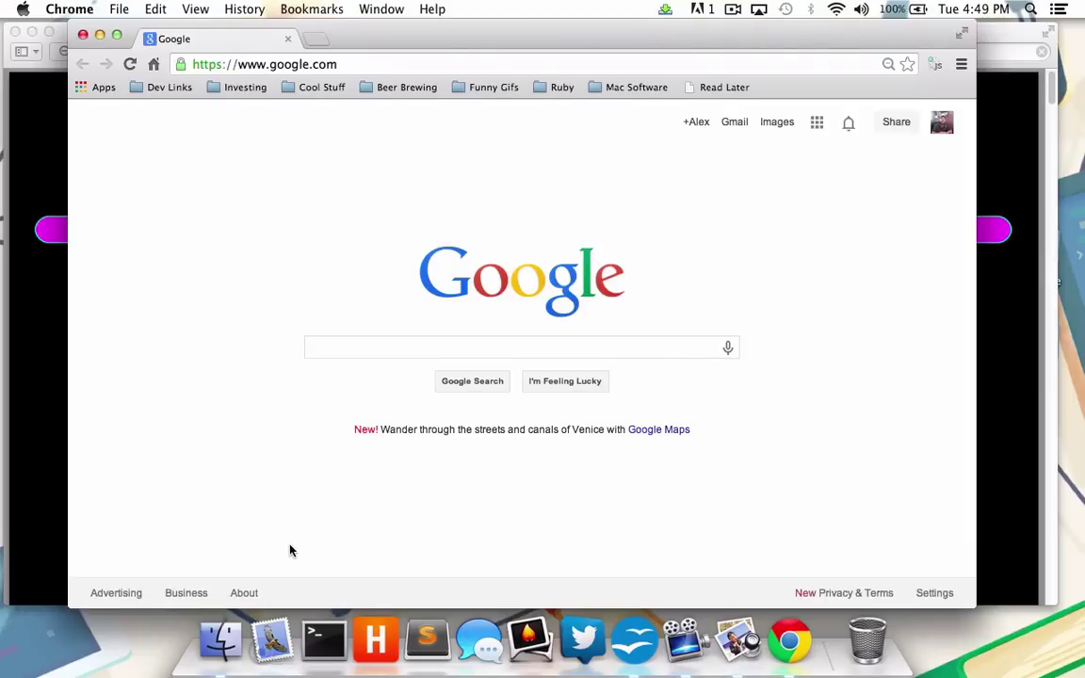
Step: Search Spotlight for "twitt" and launch the Twitter application
{"action": "key", "text": "super+space"}
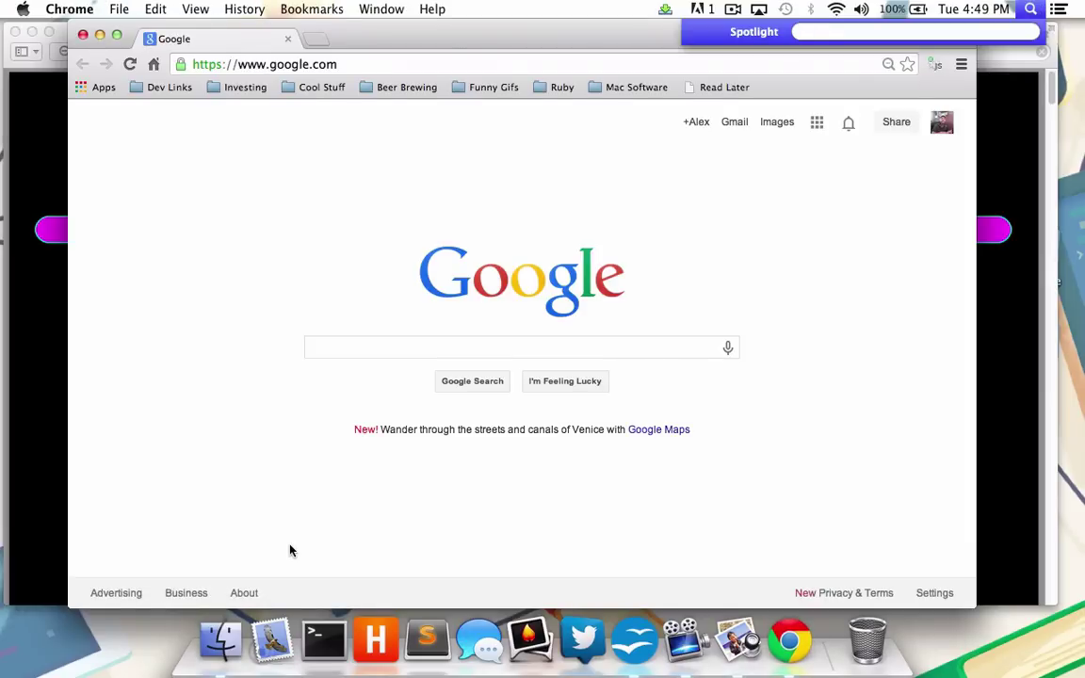
{"action": "type", "text": "twitt"}
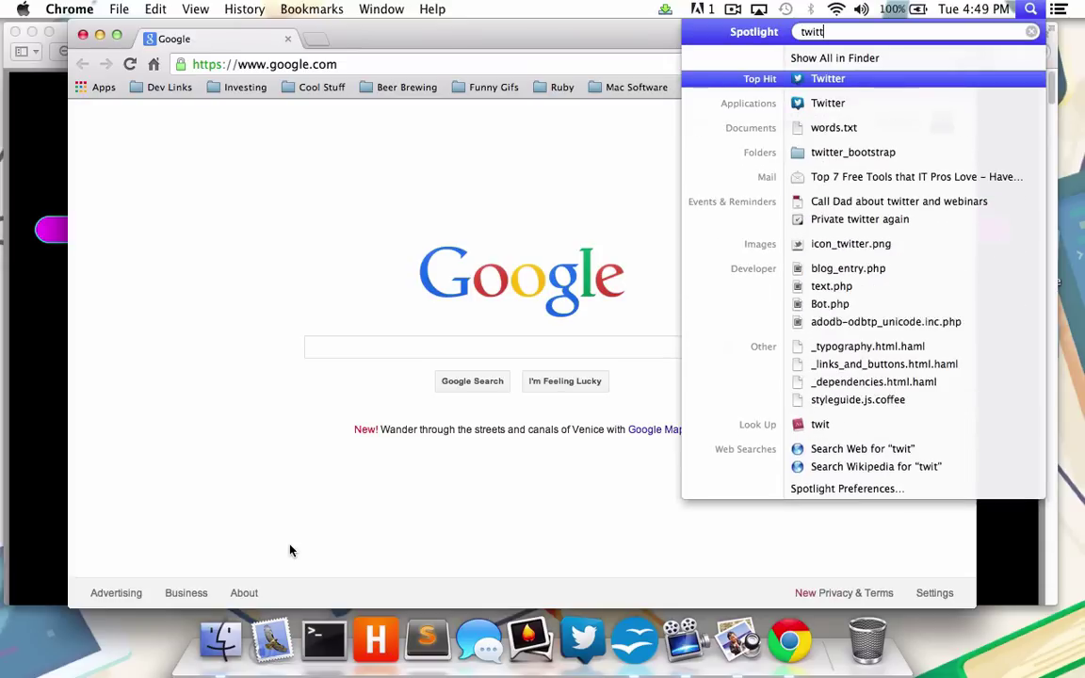
{"action": "key", "text": "Return"}
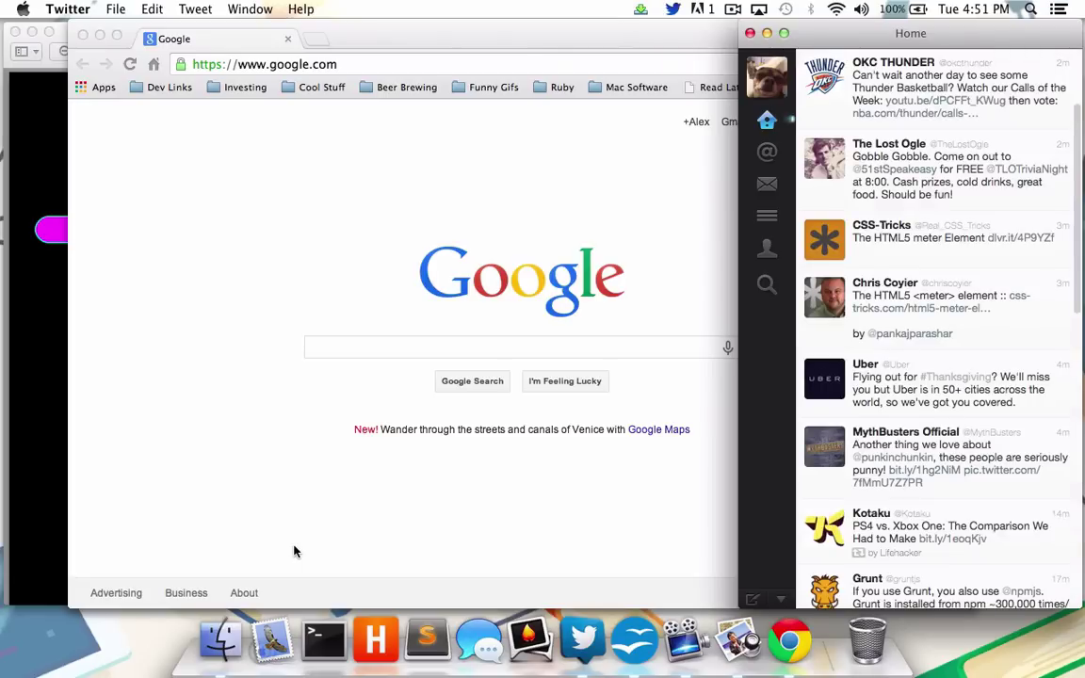
Step: Quit the open Twitter, Google Chrome and Preview applications
{"action": "key", "text": "super+q"}
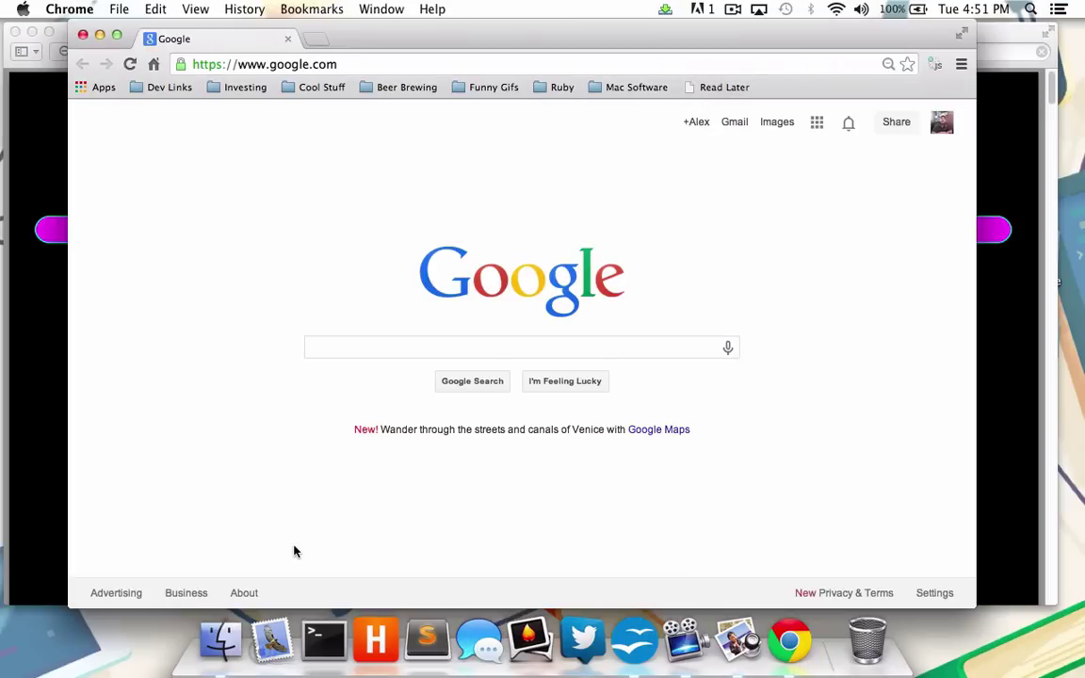
{"action": "key", "text": "super+q"}
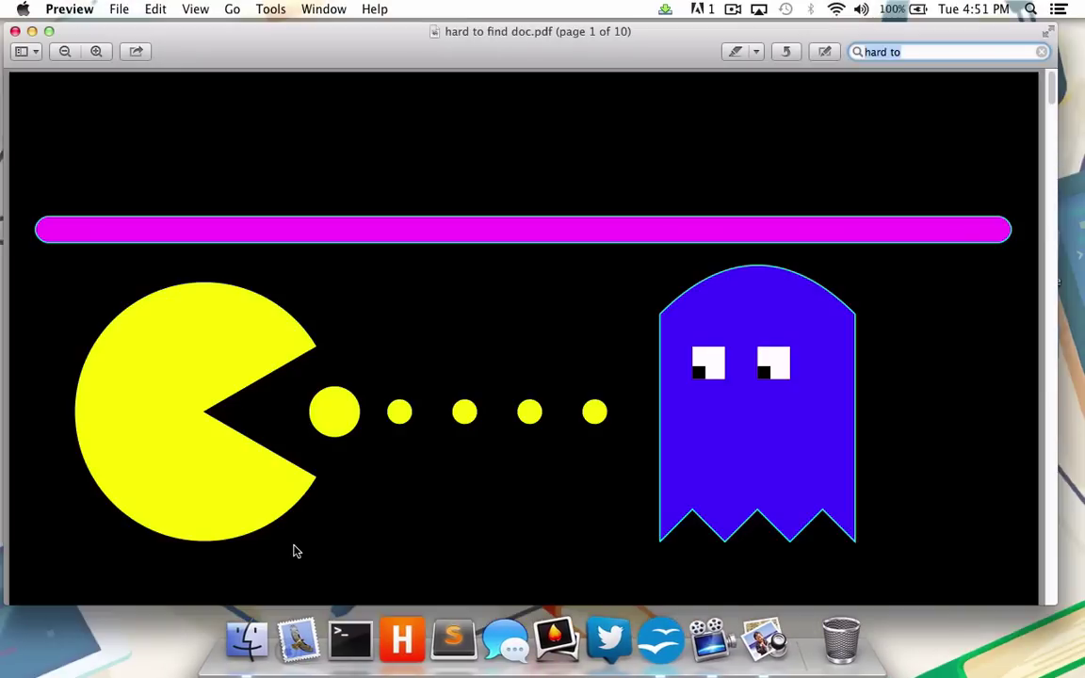
{"action": "key", "text": "super+q"}
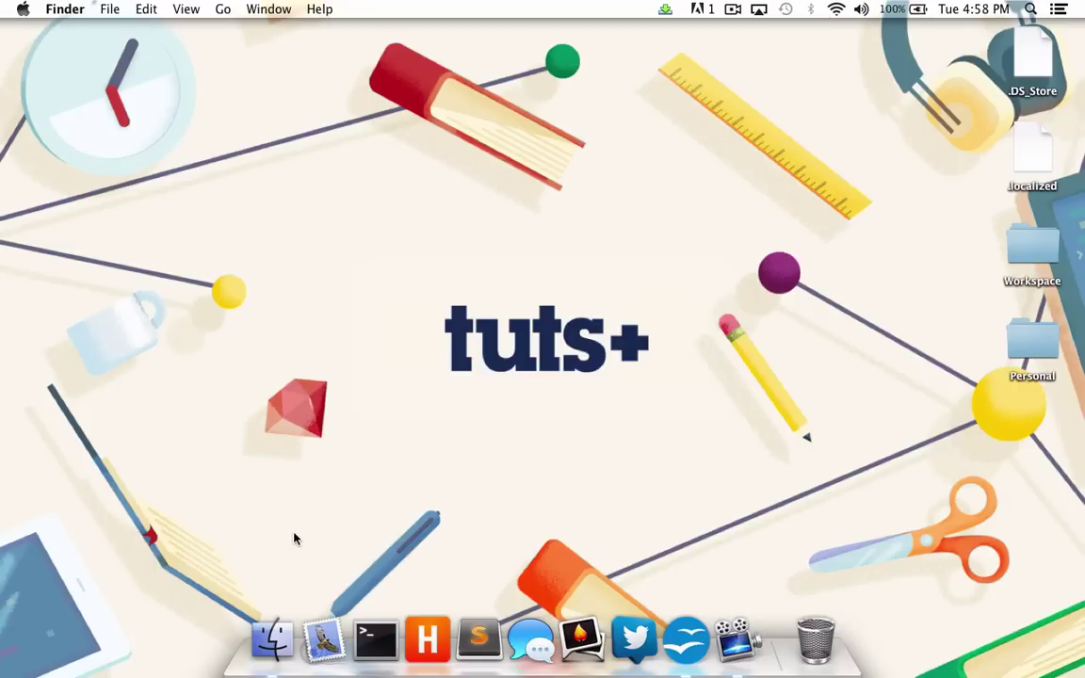
Step: Enter "what is a bitcoin" in Spotlight and run it as a web search
{"action": "key", "text": "super+space"}
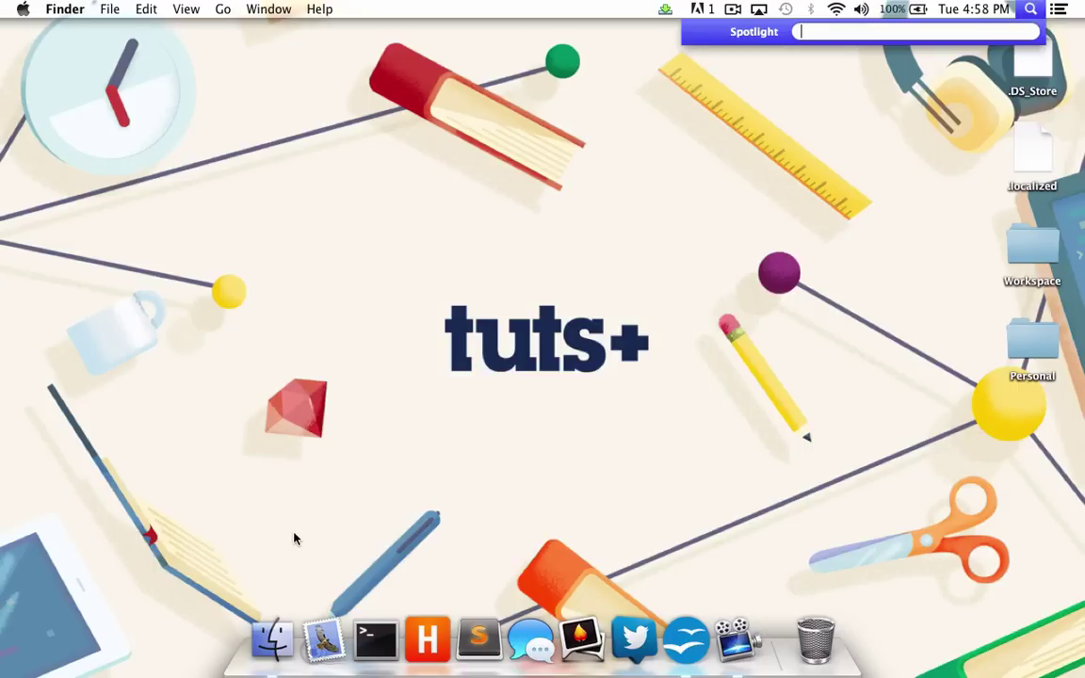
{"action": "type", "text": "what is "}
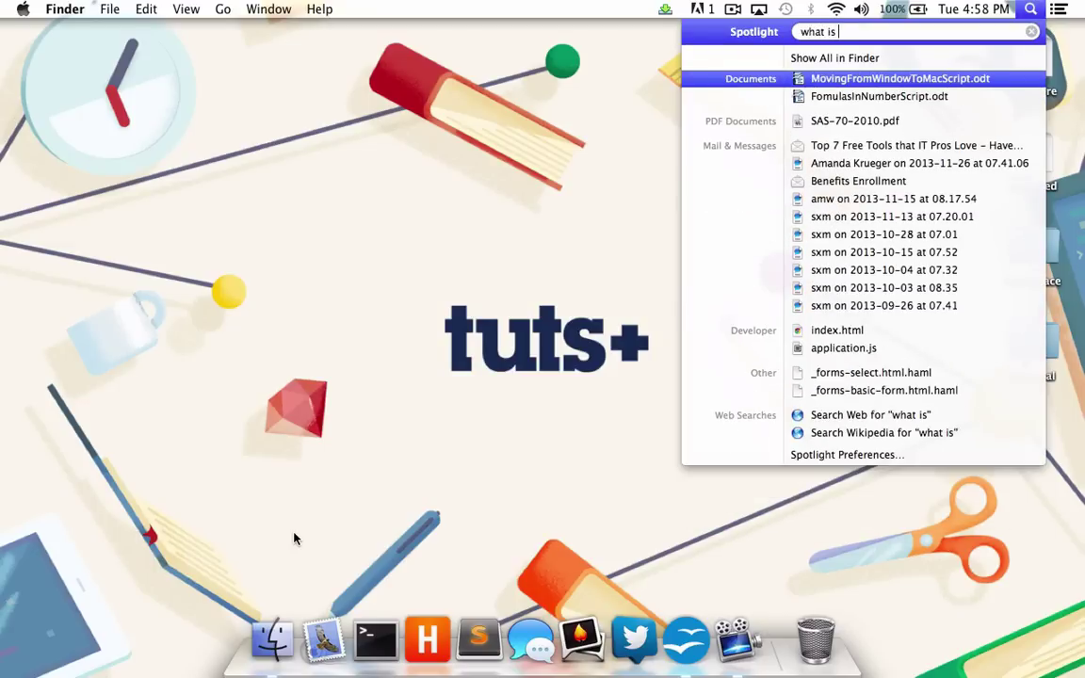
{"action": "type", "text": "a bitcoin"}
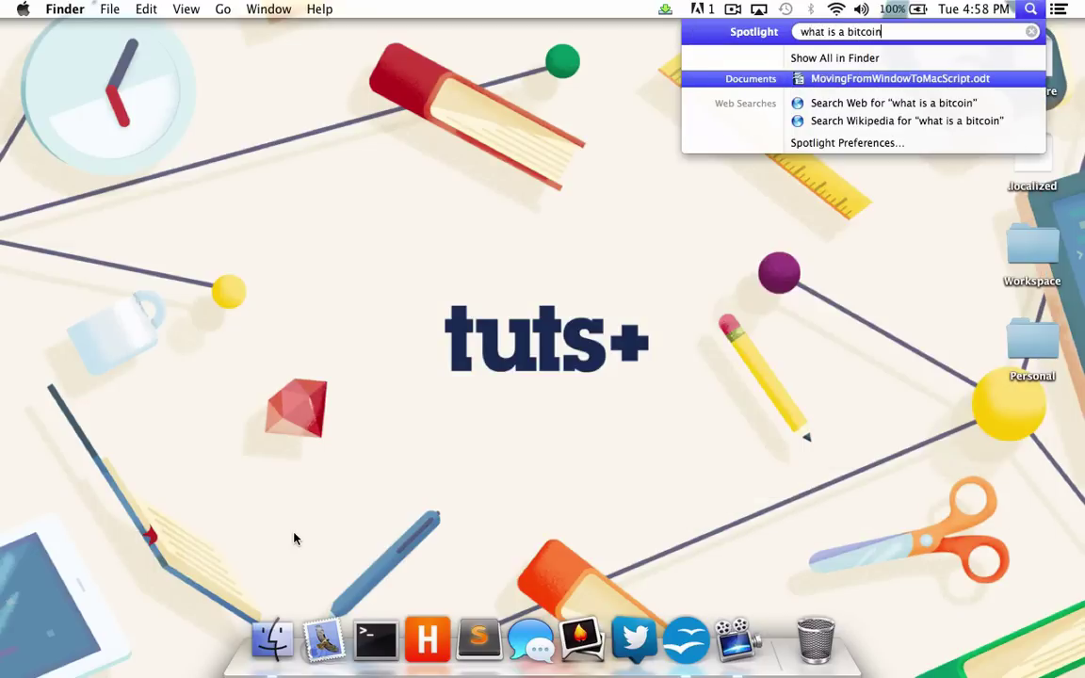
{"action": "key", "text": "Down"}
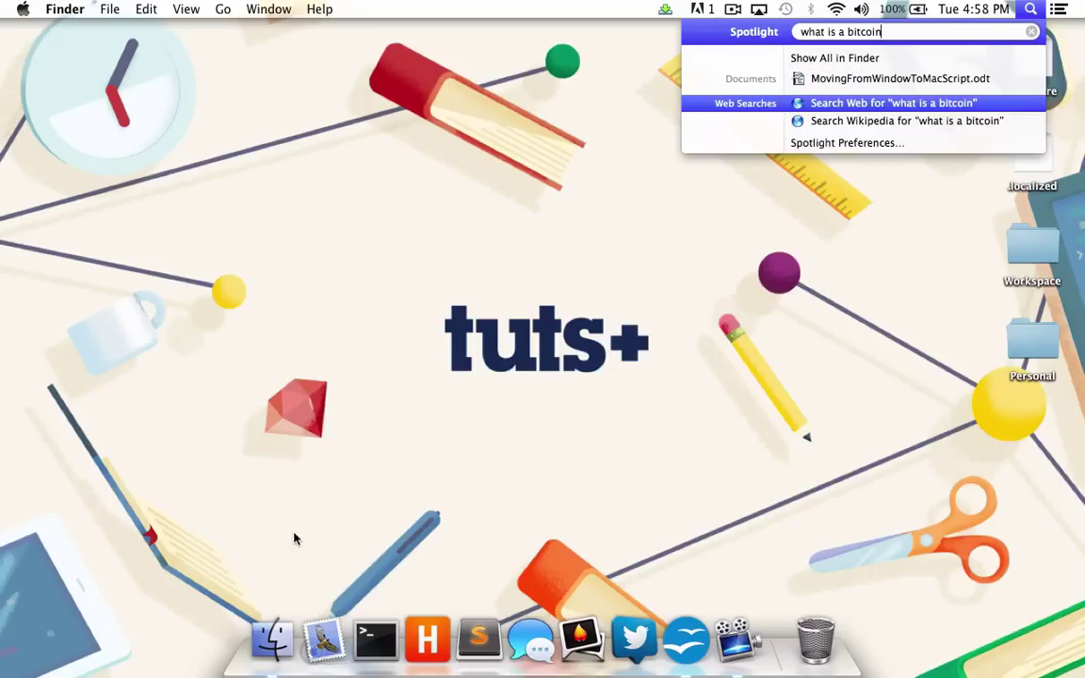
{"action": "key", "text": "Return"}
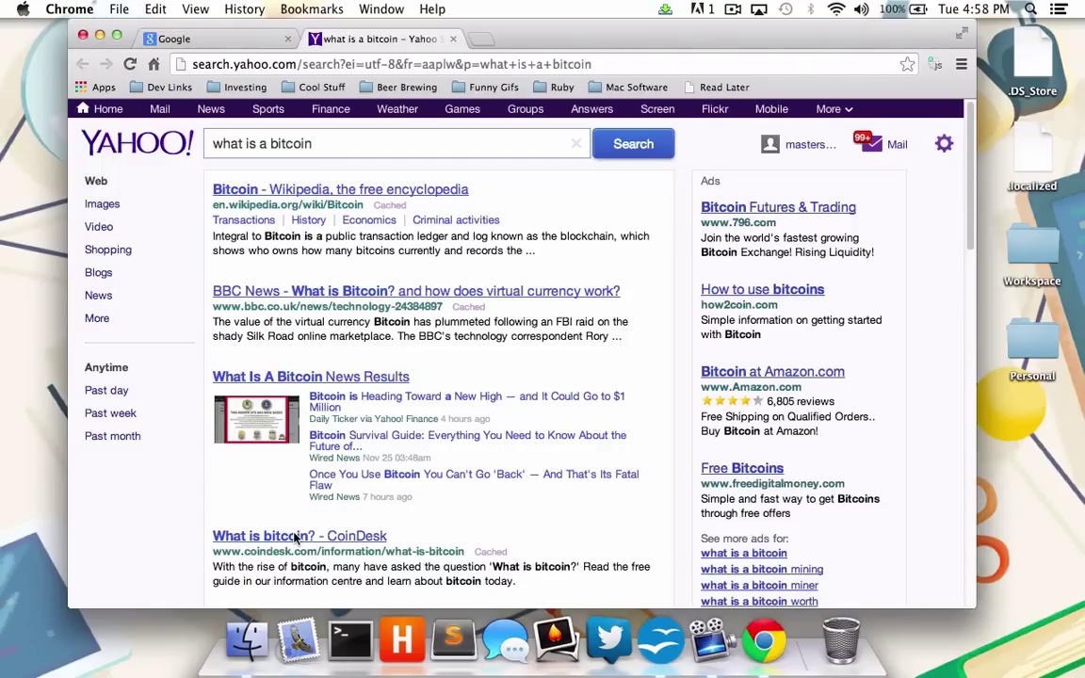
Step: Open Dashboard and display the collection of widgets available to add
{"action": "key", "text": "F12"}
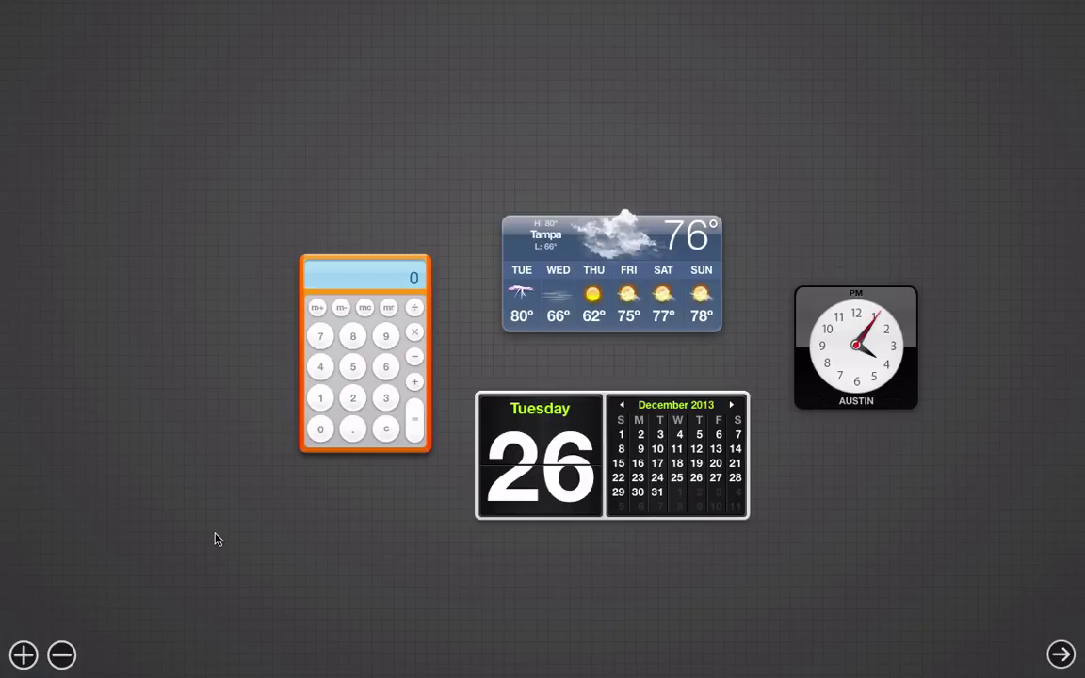
{"action": "mouse_move", "coordinate": [882, 346]}
{"action": "left_click", "coordinate": [24, 654]}
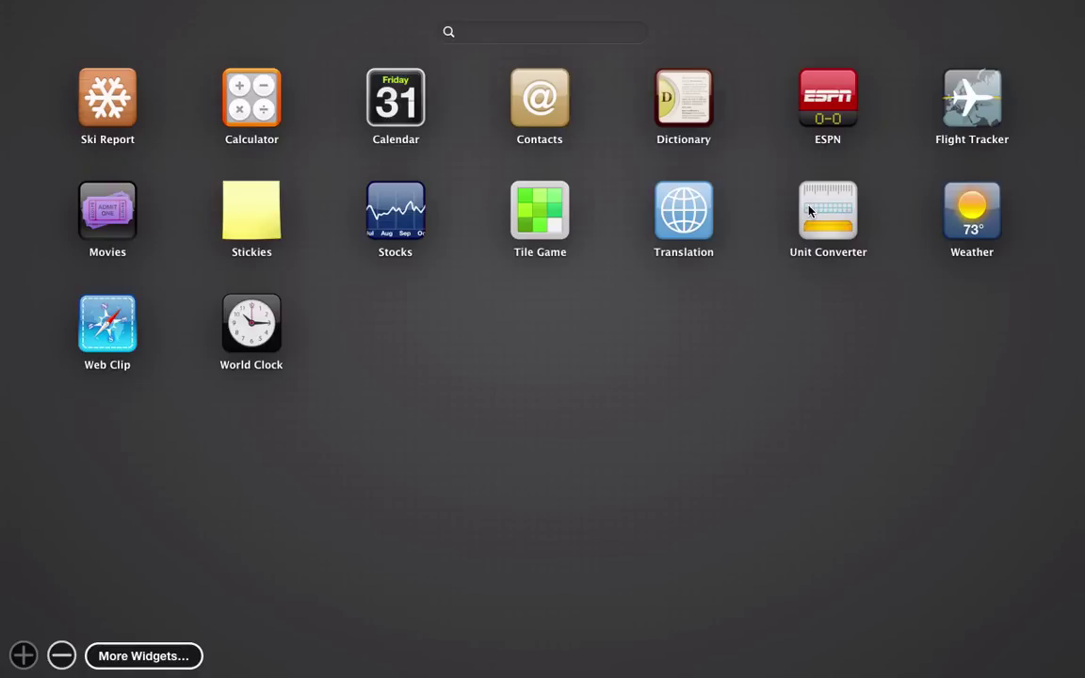
Step: Open Apple's download page for more Dashboard widgets and look through the category list in its Widget Browser
{"action": "left_click", "coordinate": [168, 655]}
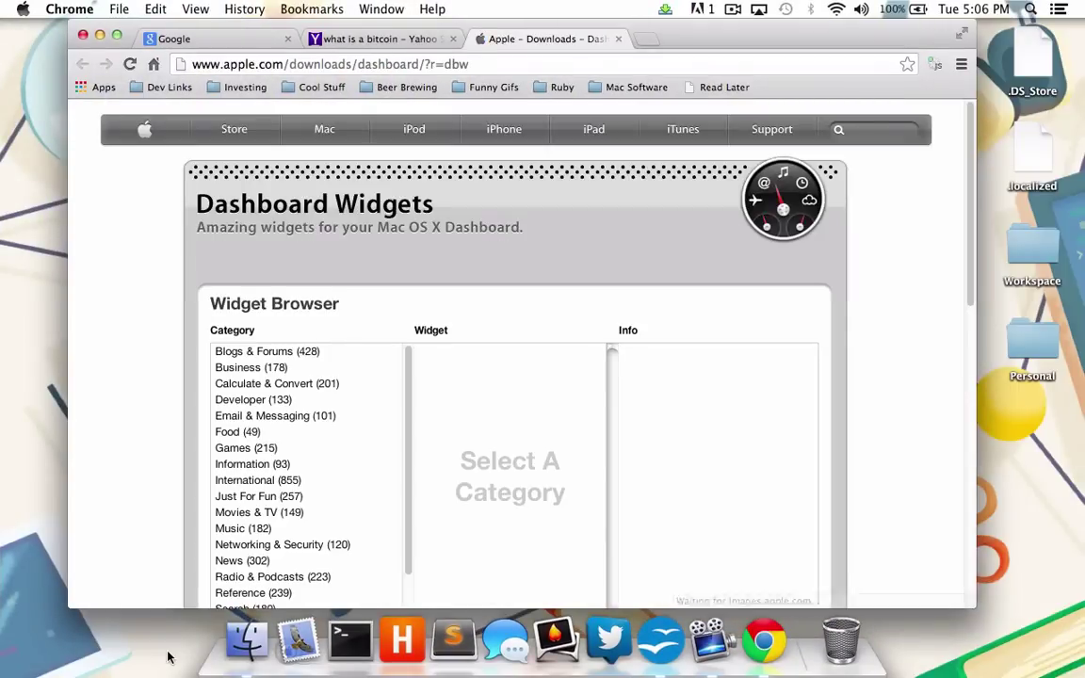
{"action": "scroll", "coordinate": [375, 452], "scroll_direction": "down", "scroll_amount": 3}
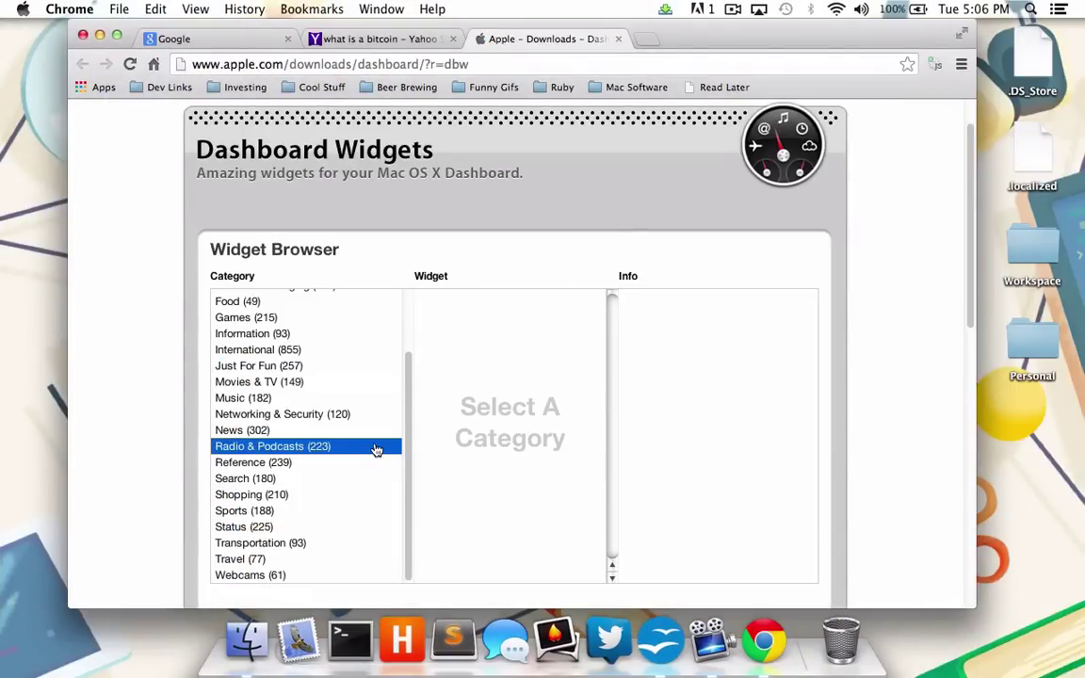
{"action": "scroll", "coordinate": [372, 443], "scroll_direction": "up", "scroll_amount": 4}
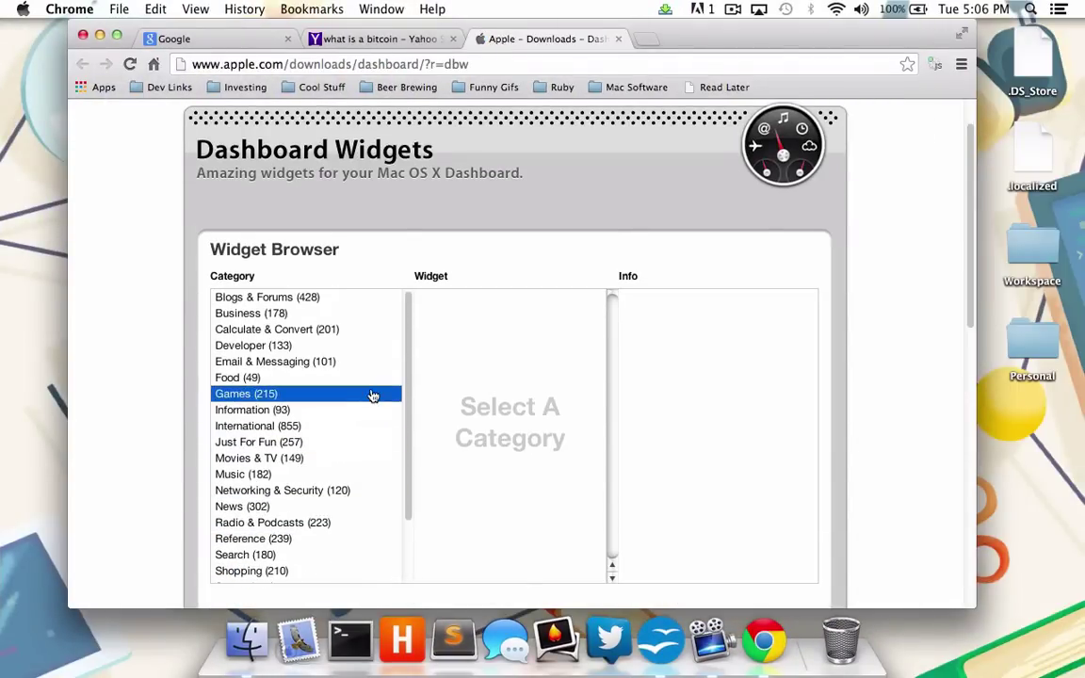